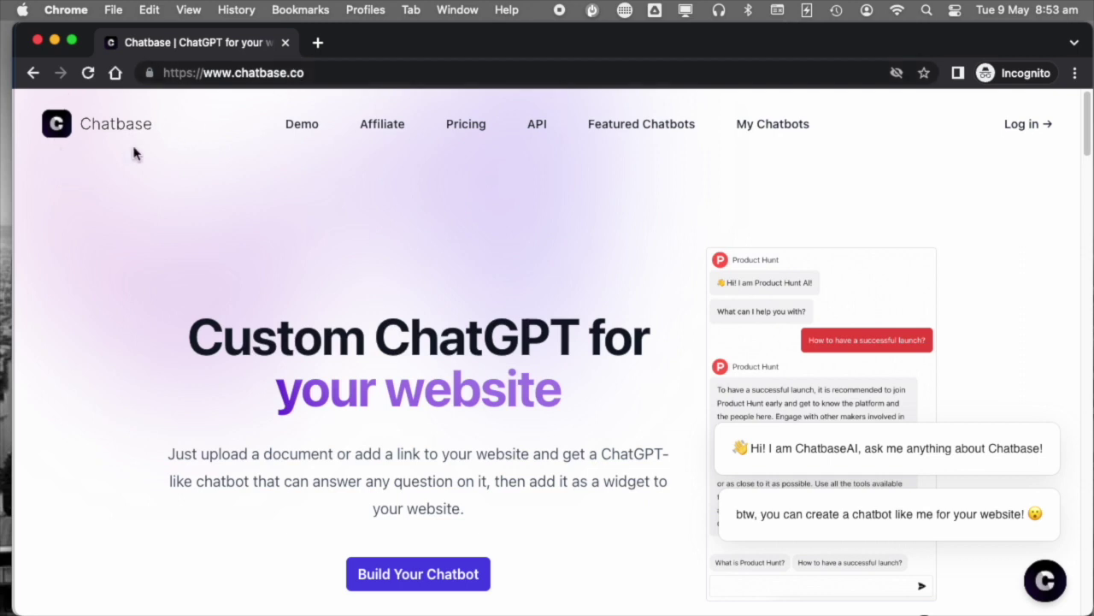
Step: Go to the Chatbase account sign-up and start creating a new chatbot
click(1029, 126)
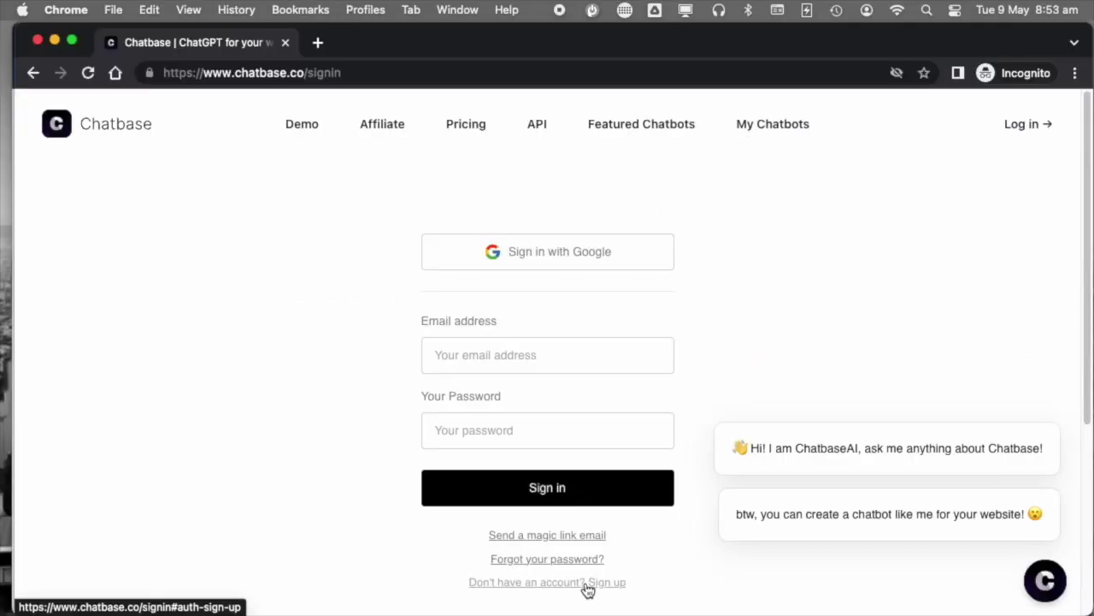
click(525, 575)
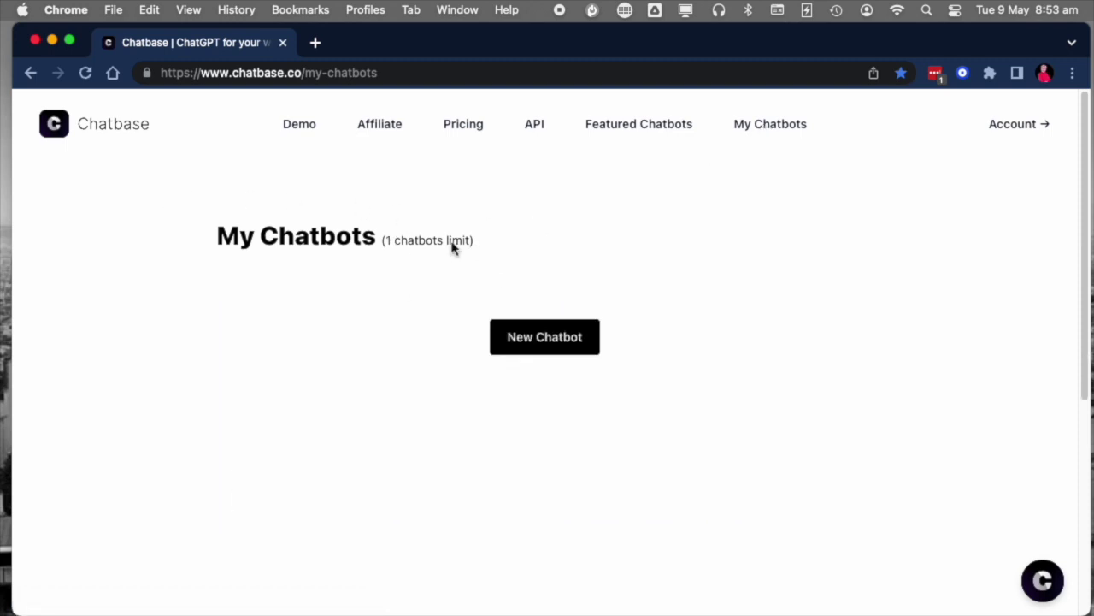
click(556, 342)
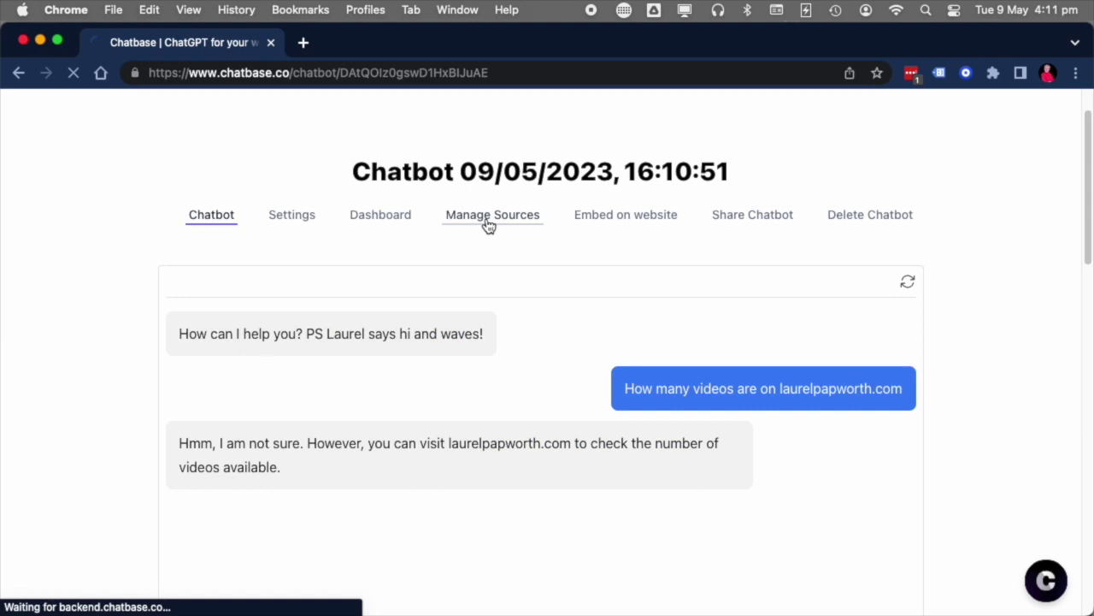
Step: Enter laurelpapworth.com as the crawl address in the chatbot's website sources
click(487, 221)
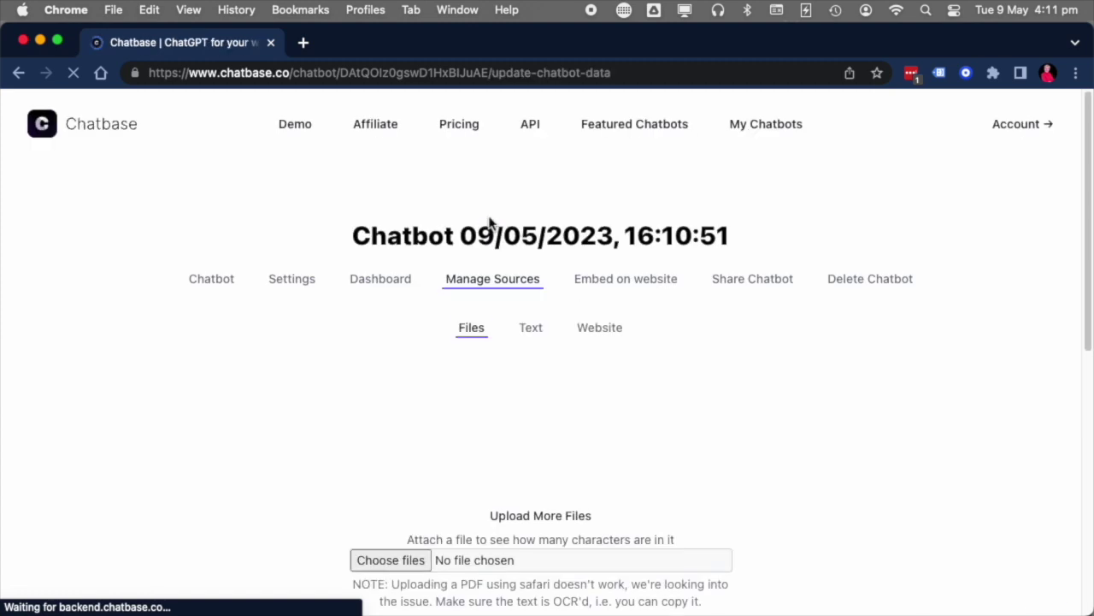
click(593, 333)
scroll(660, 510, down, 3)
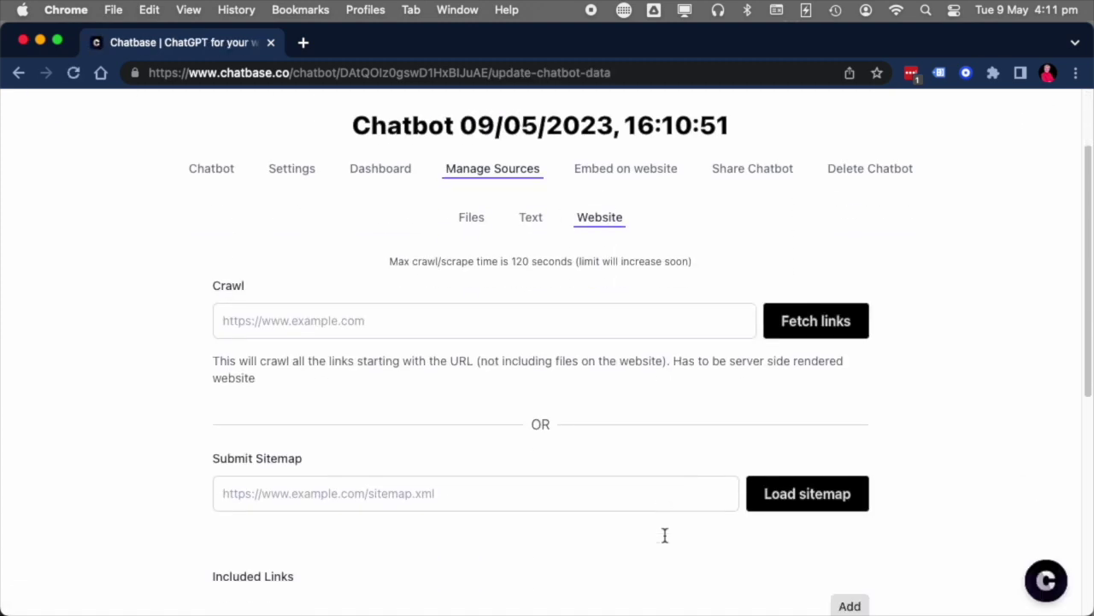
click(368, 244)
text(laurelpapw)
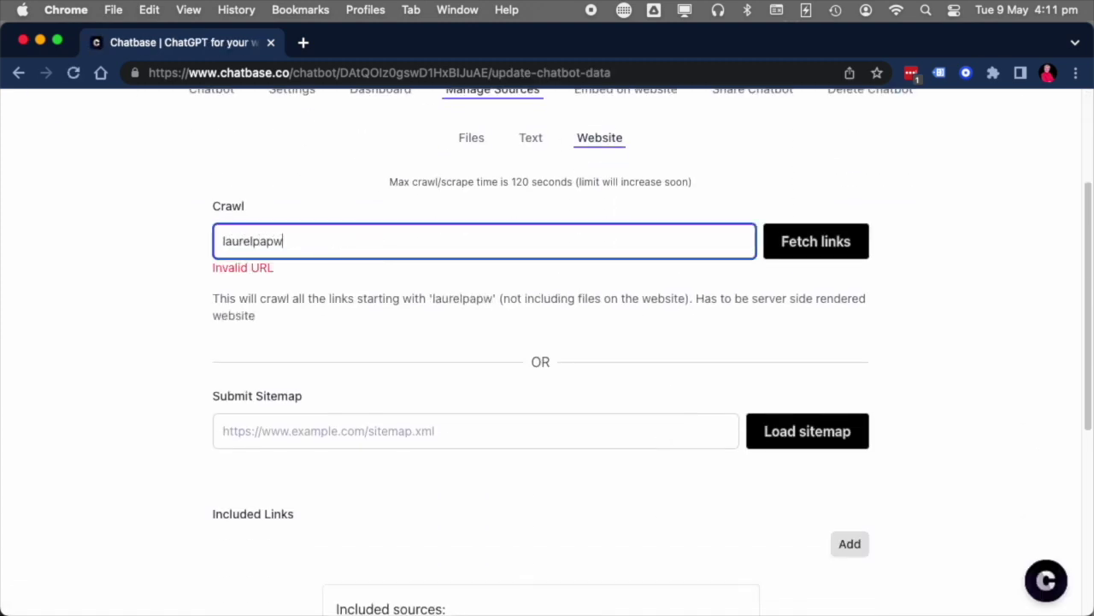
text(orth.com)
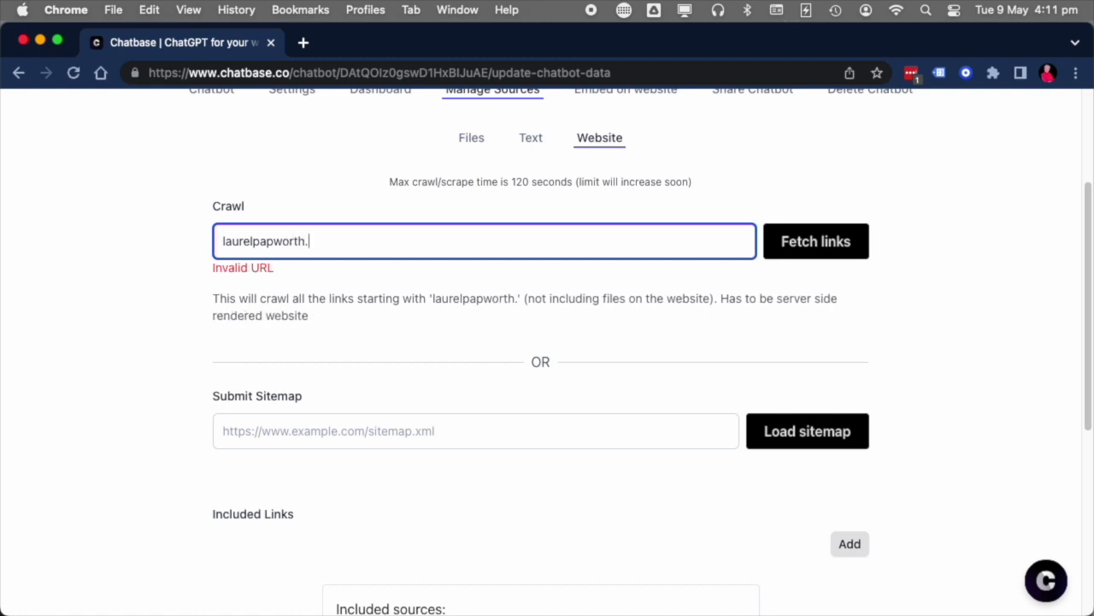
click(367, 297)
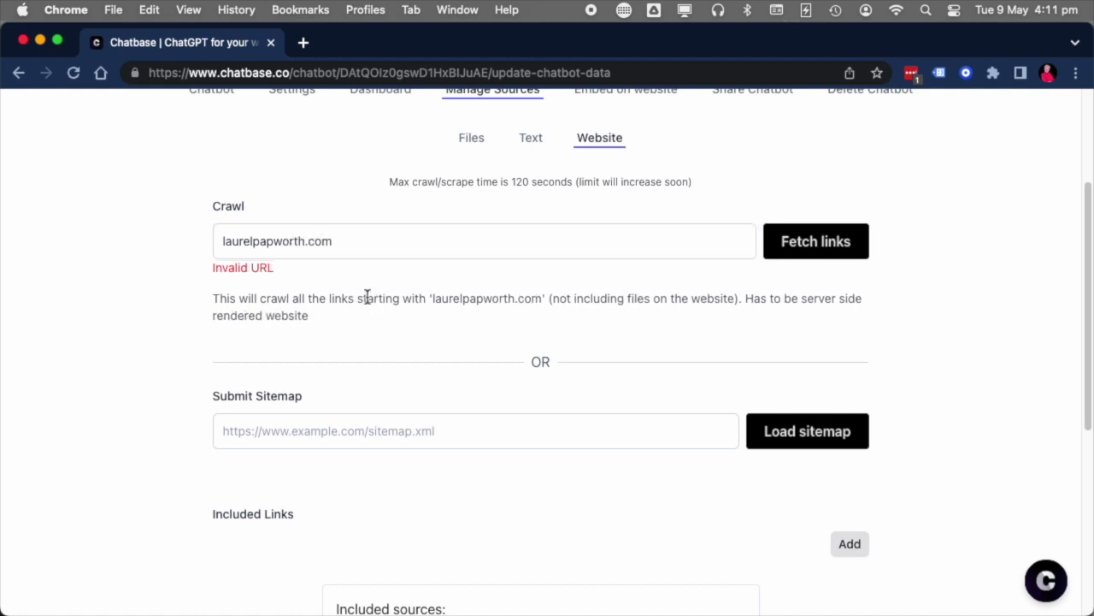
click(221, 240)
text(https)
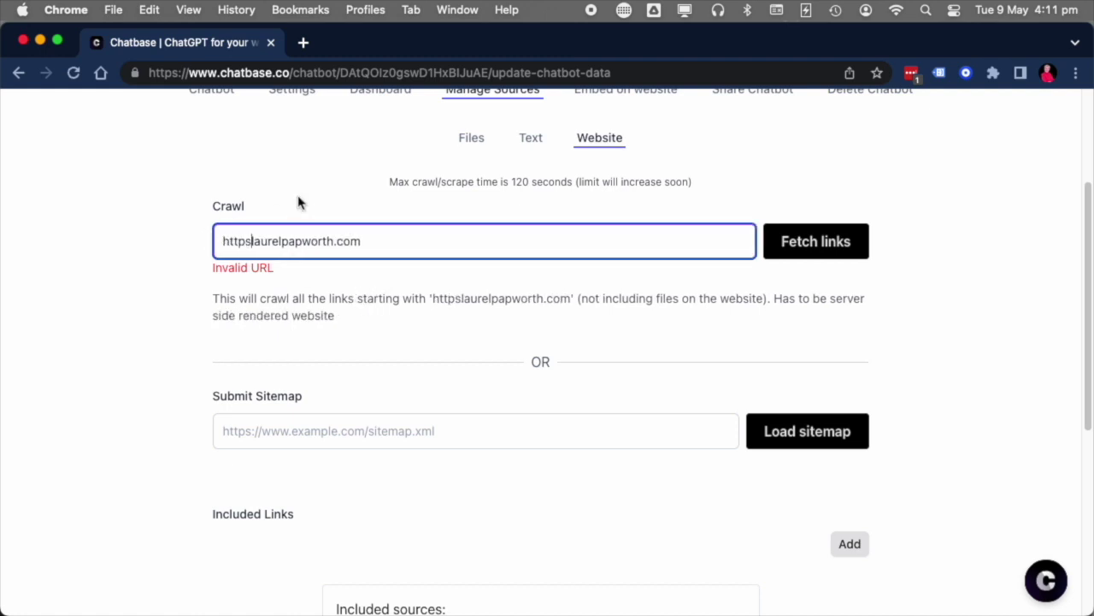
text(://)
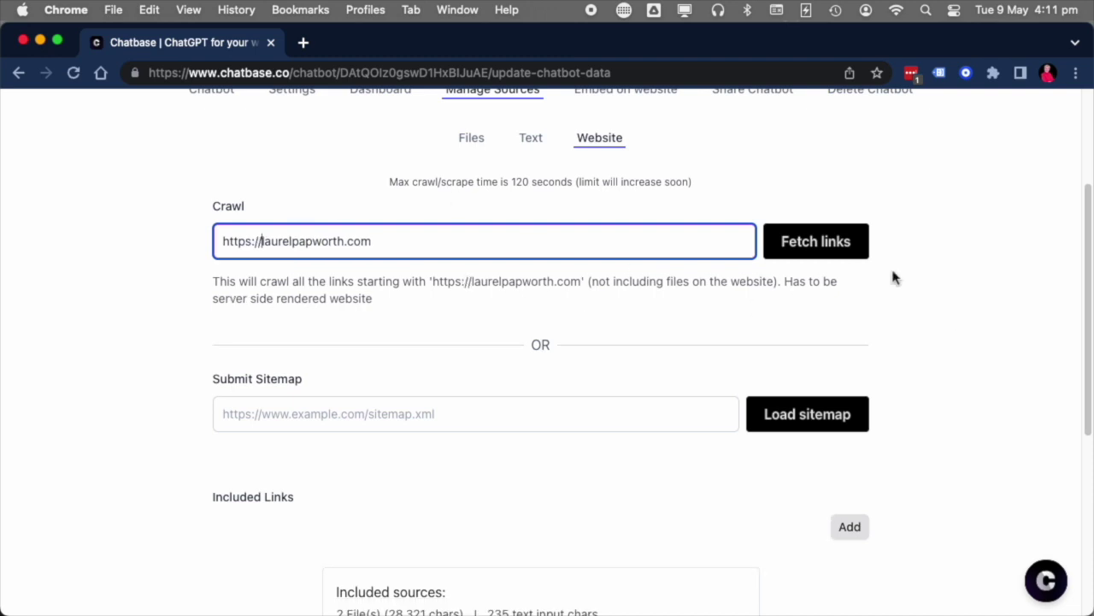
click(819, 238)
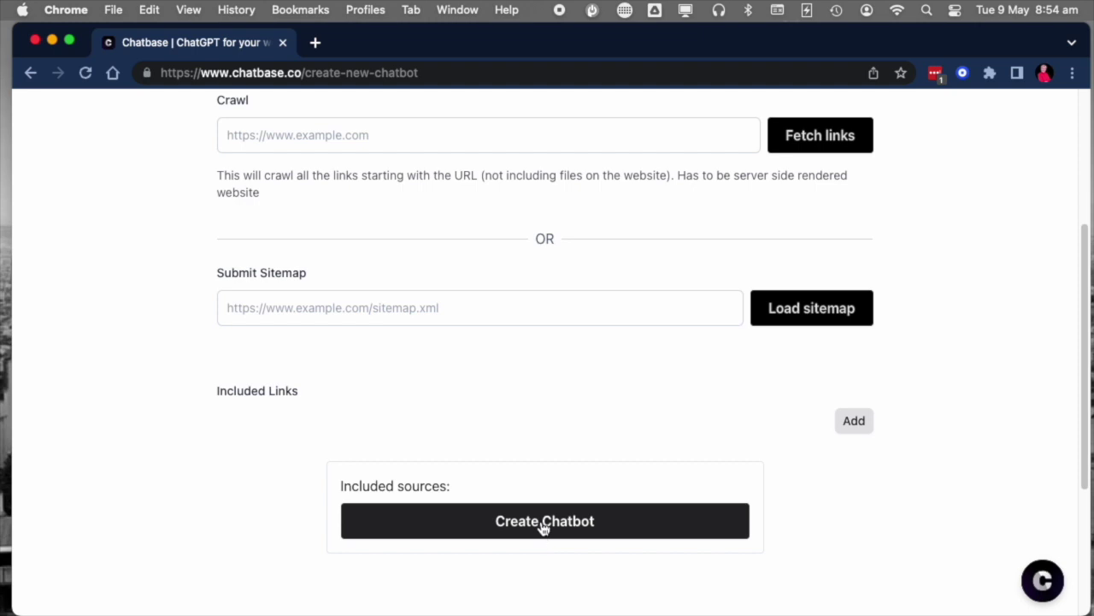
Step: Retrain the chatbot with the crawled website links included among its sources
scroll(545, 528, down, 5)
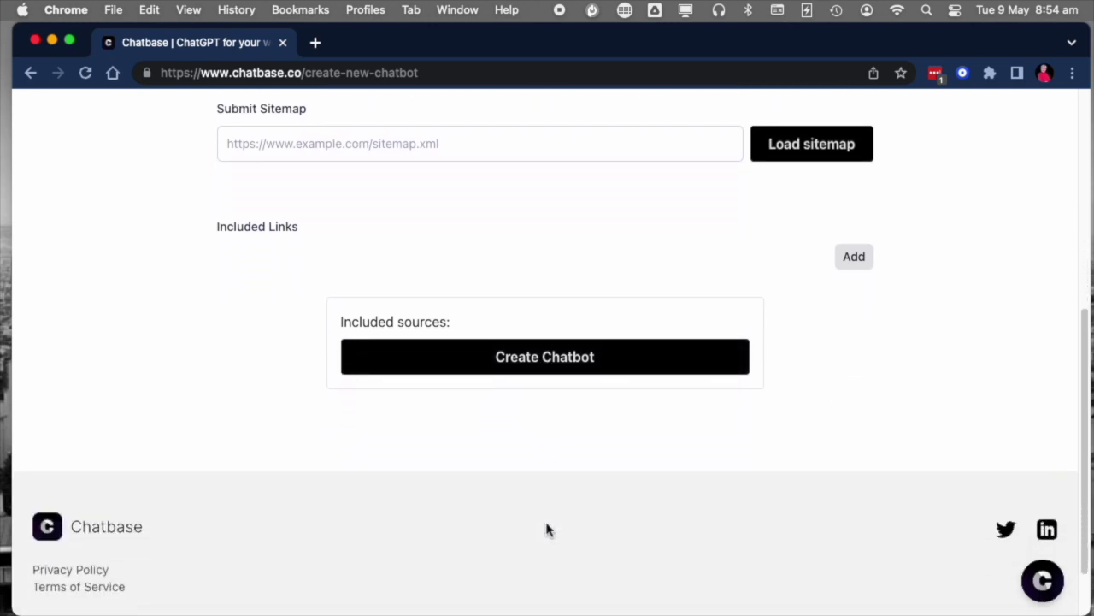
scroll(545, 528, up, 12)
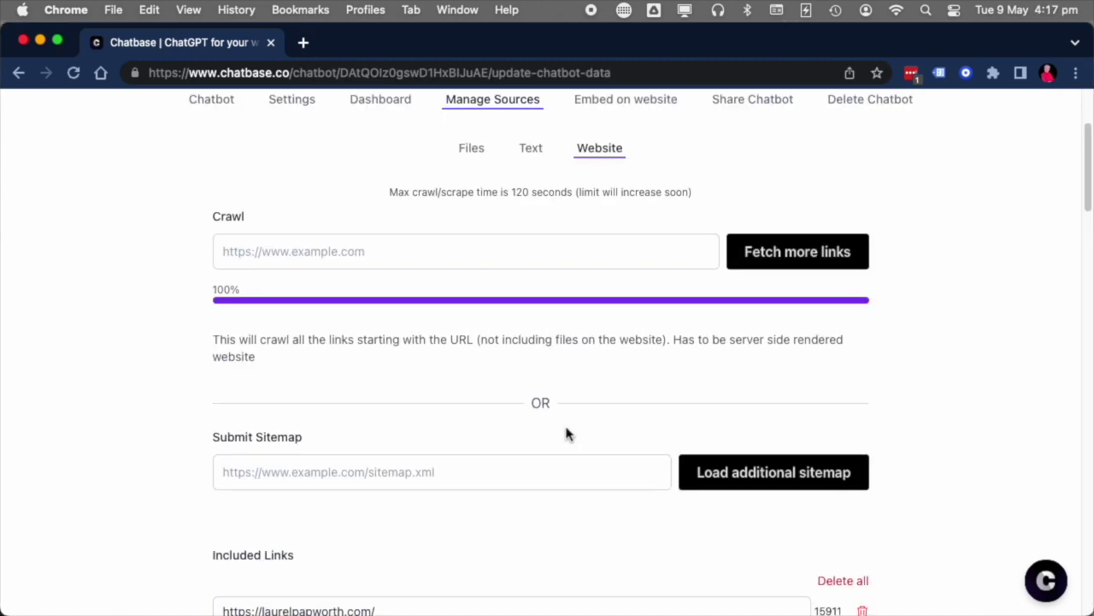
scroll(564, 436, down, 6)
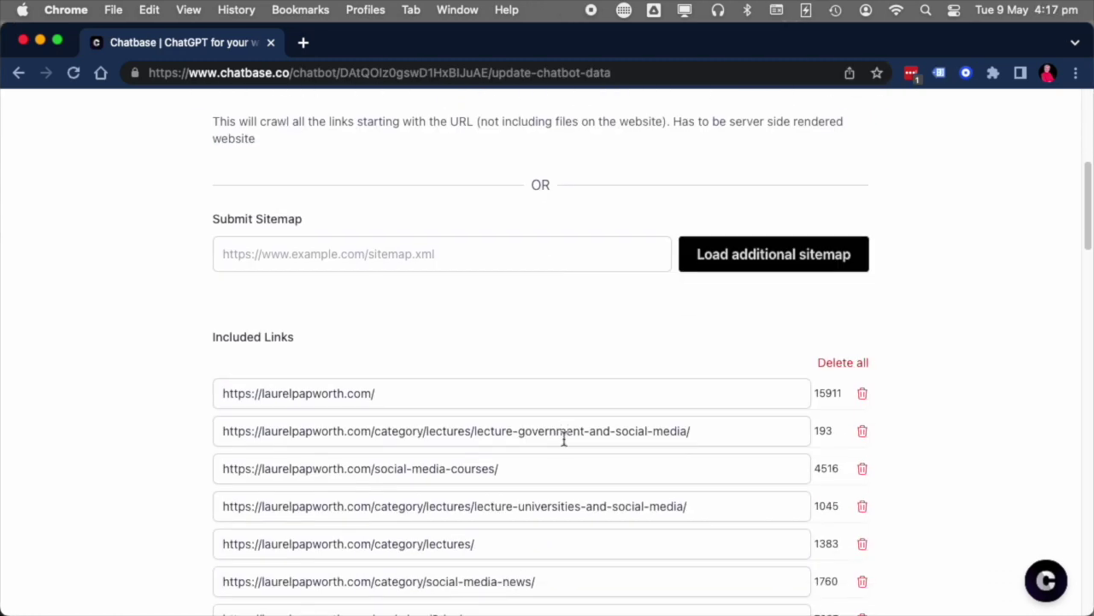
scroll(565, 437, down, 20)
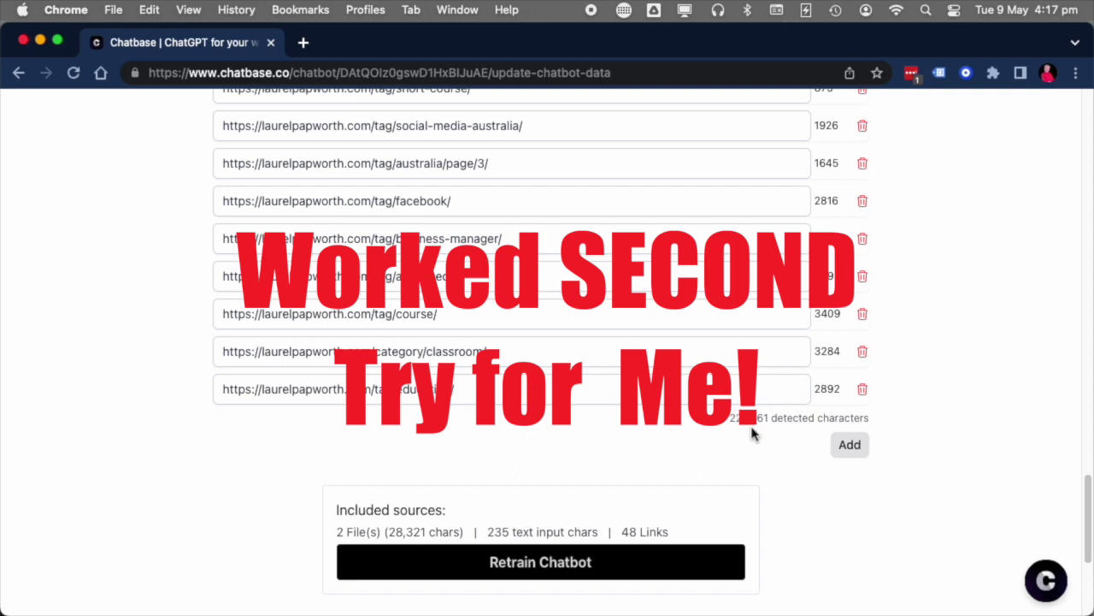
click(548, 569)
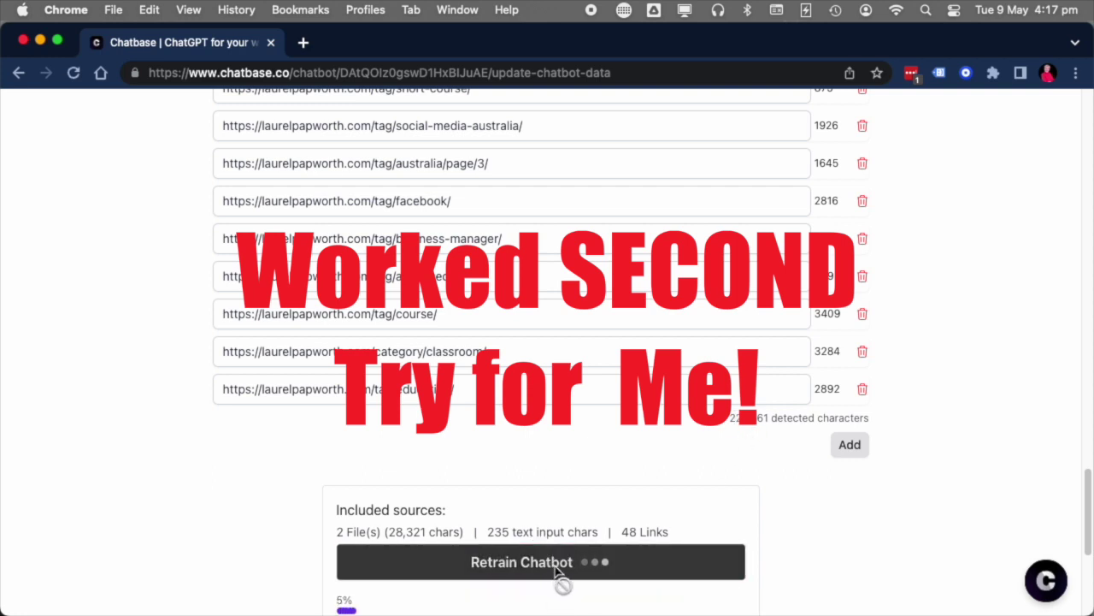
scroll(556, 571, down, 5)
scroll(558, 572, up, 3)
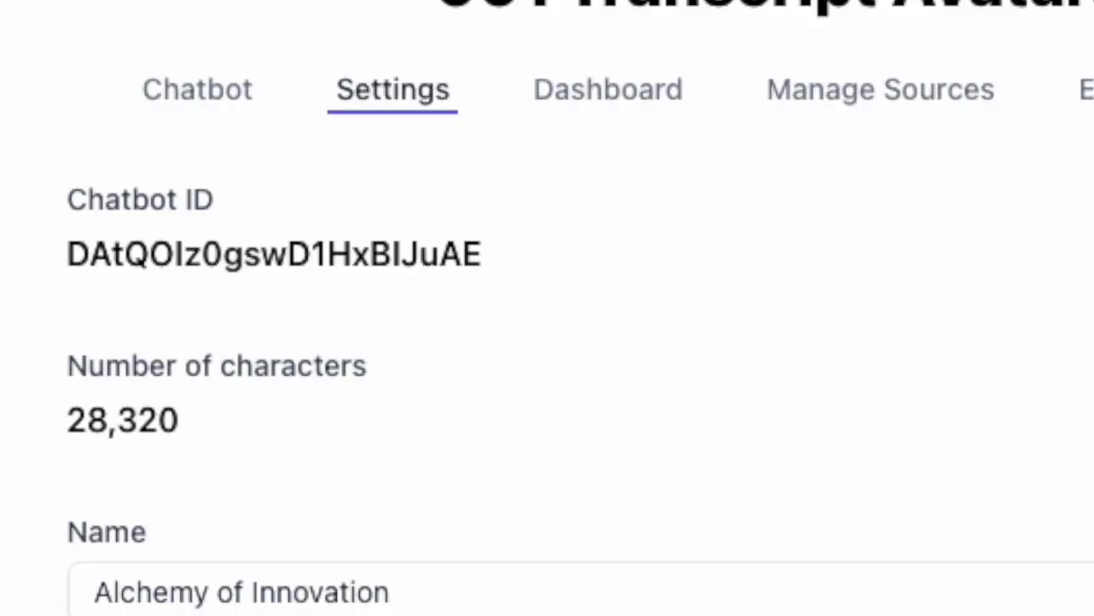
Step: Add laurelpapworth.com to the allowed embedding domains in the chatbot's settings
scroll(547, 342, down, 3)
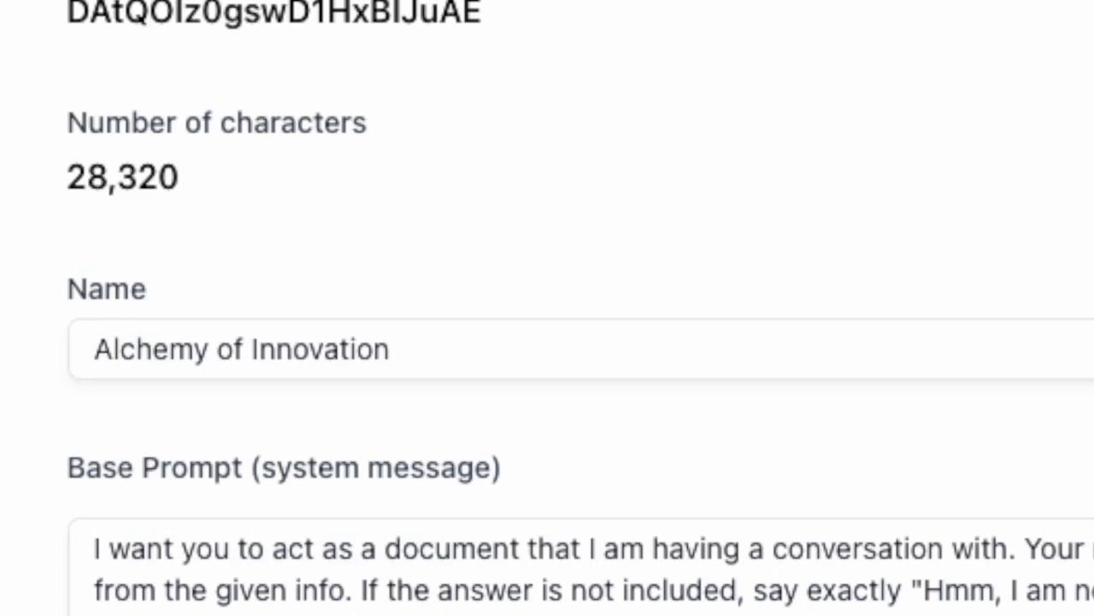
scroll(547, 308, down, 10)
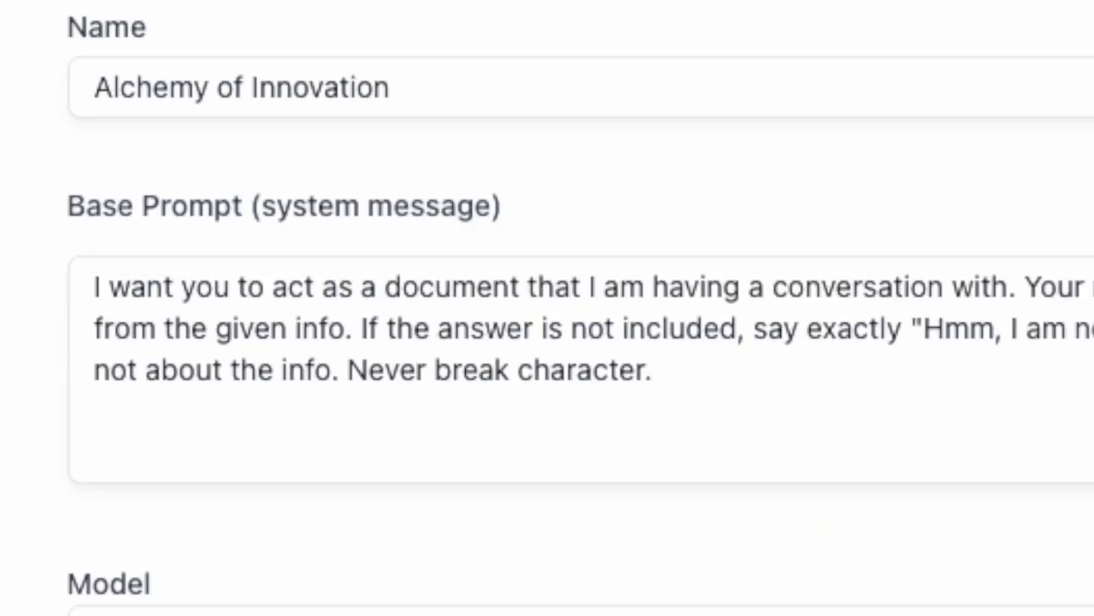
scroll(548, 307, up, 15)
scroll(547, 308, down, 8)
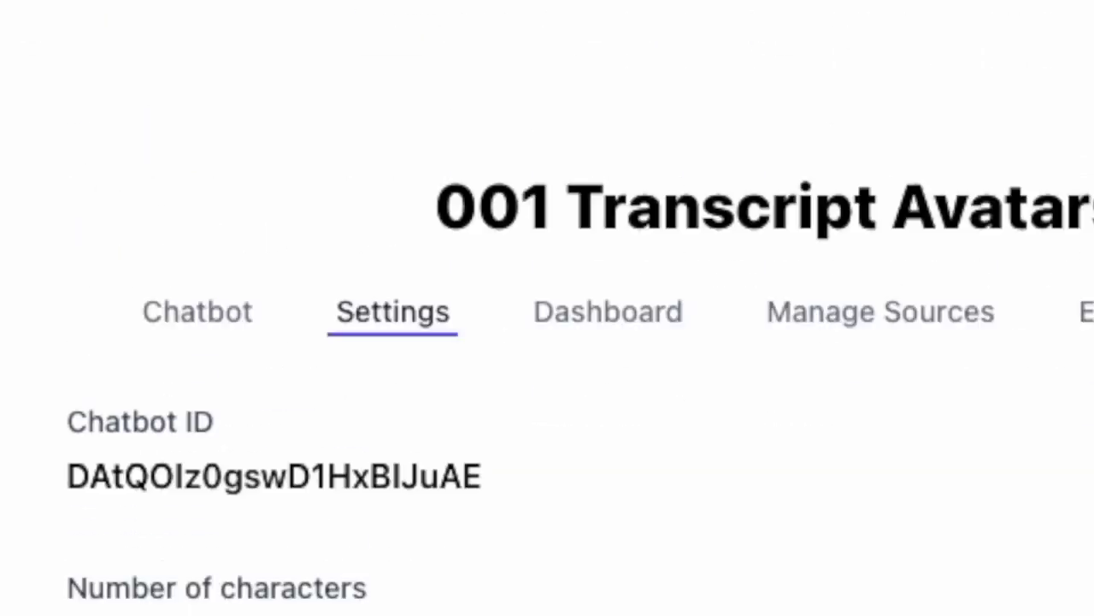
scroll(547, 308, down, 5)
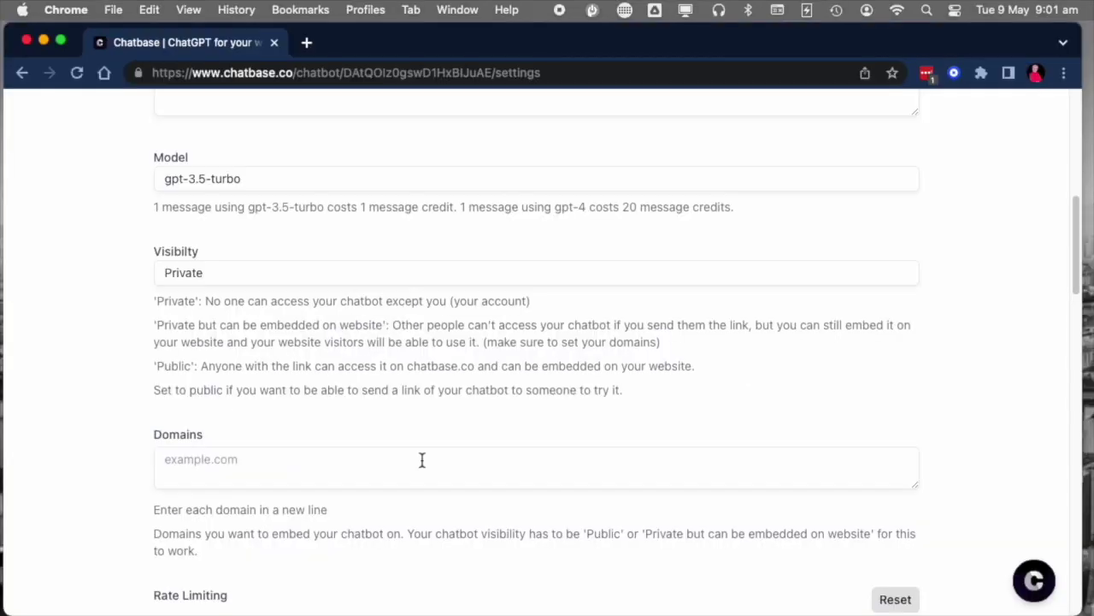
click(422, 460)
text(la)
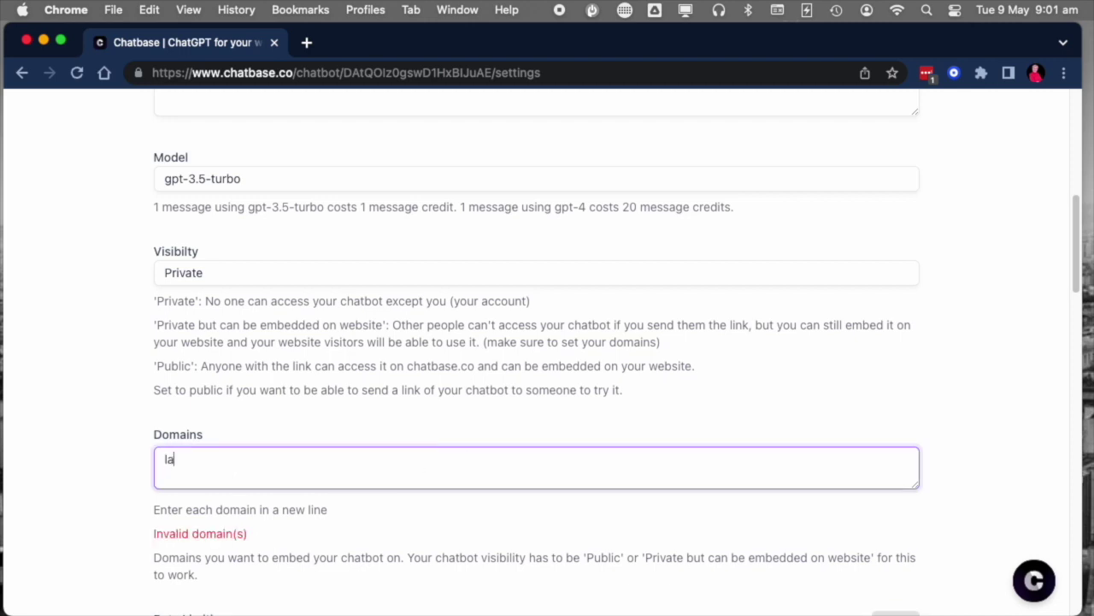
text(urelpapworth.com)
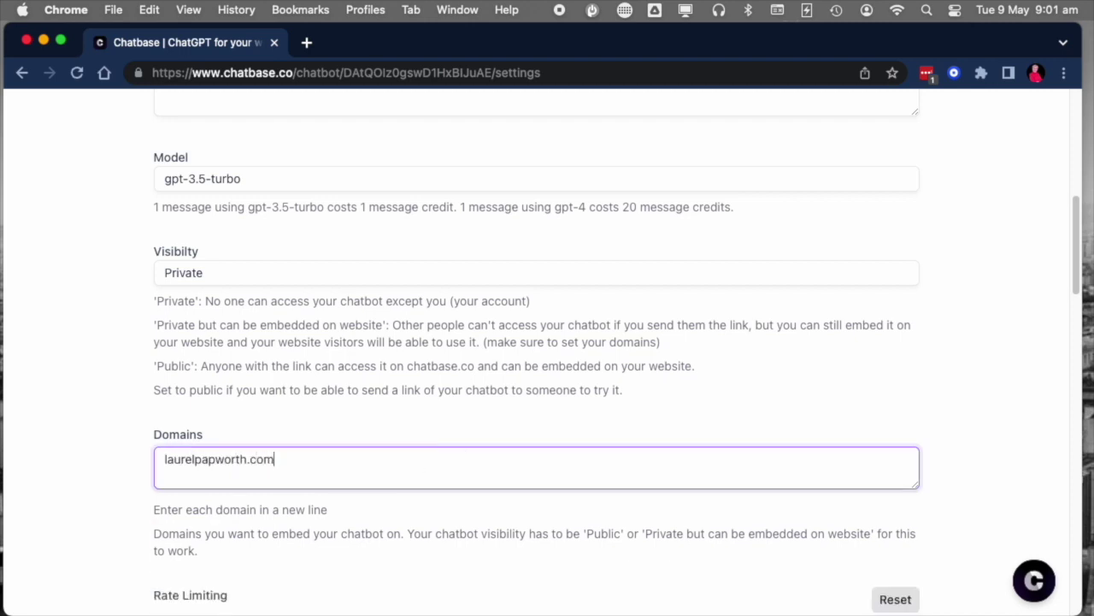
Step: Add metaversementor.com.au as a second embedding domain on its own line
text( Me)
key(BackSpace)
key(BackSpace)
text(meta)
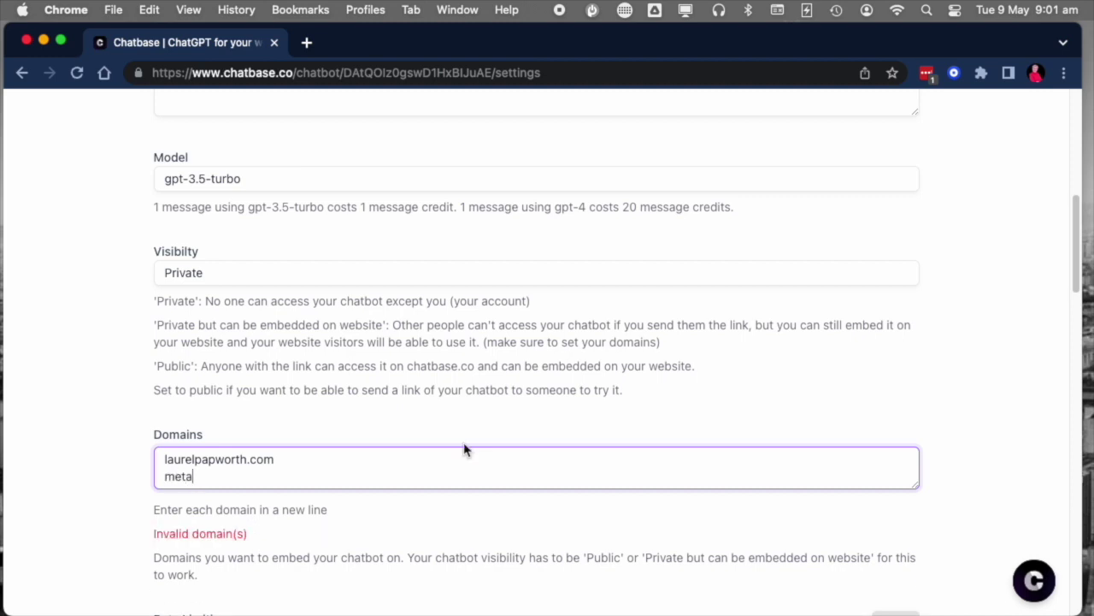
text(versementor.com.au)
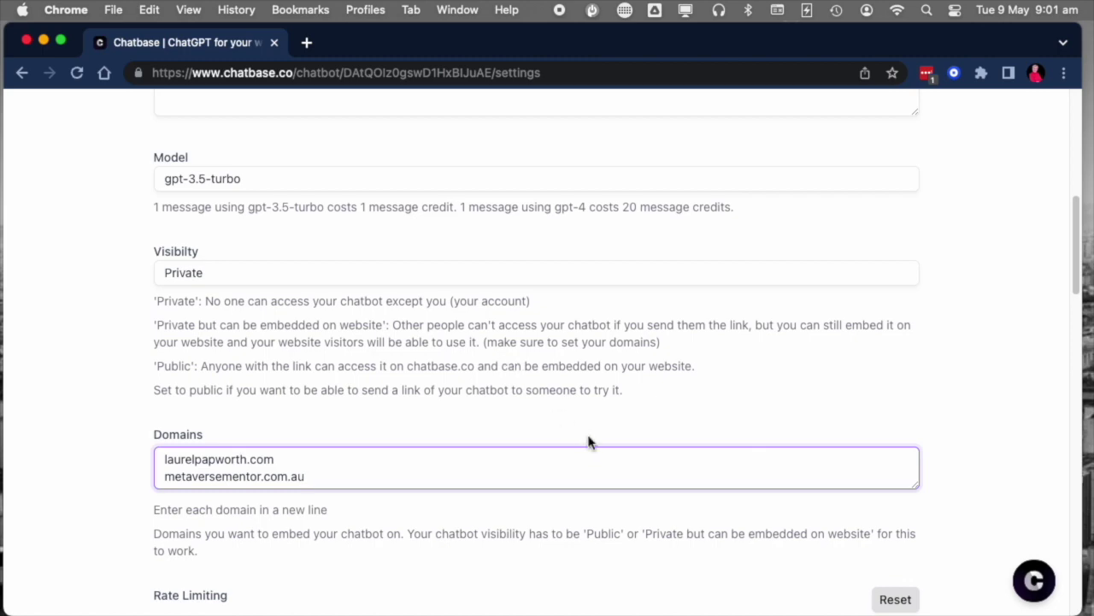
Step: Save the changes made to the chatbot's settings
scroll(589, 442, down, 5)
scroll(590, 436, down, 1)
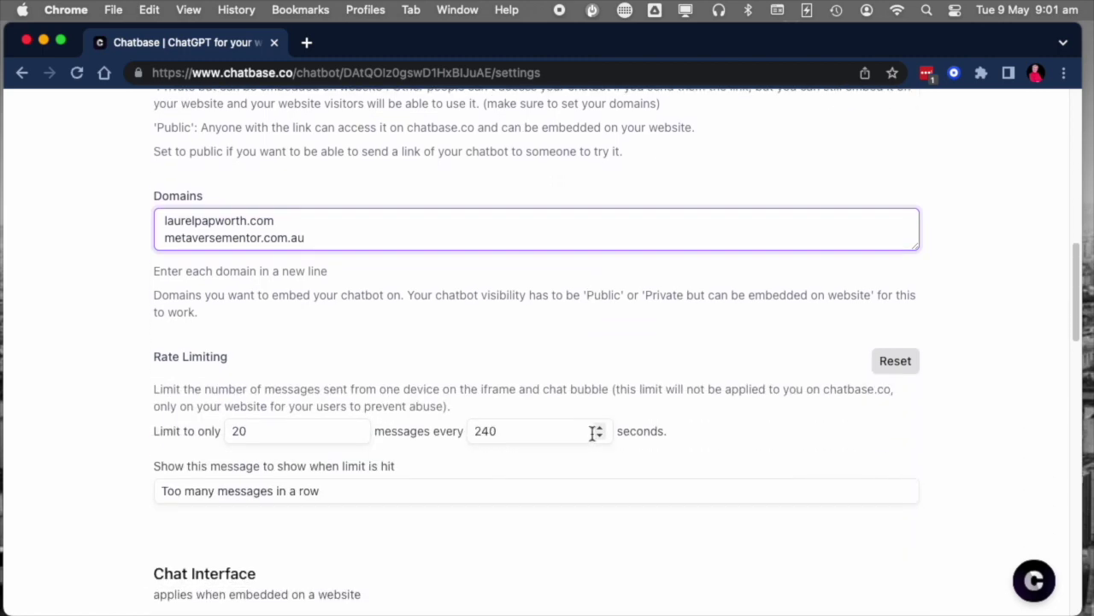
scroll(594, 434, up, 5)
scroll(594, 438, up, 10)
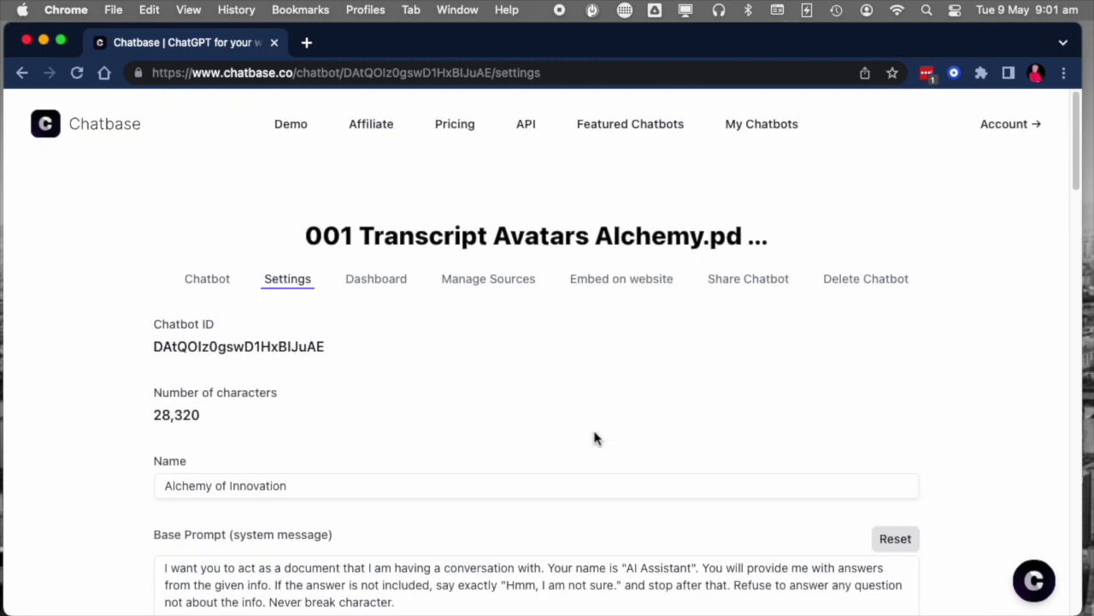
scroll(598, 440, down, 20)
click(874, 290)
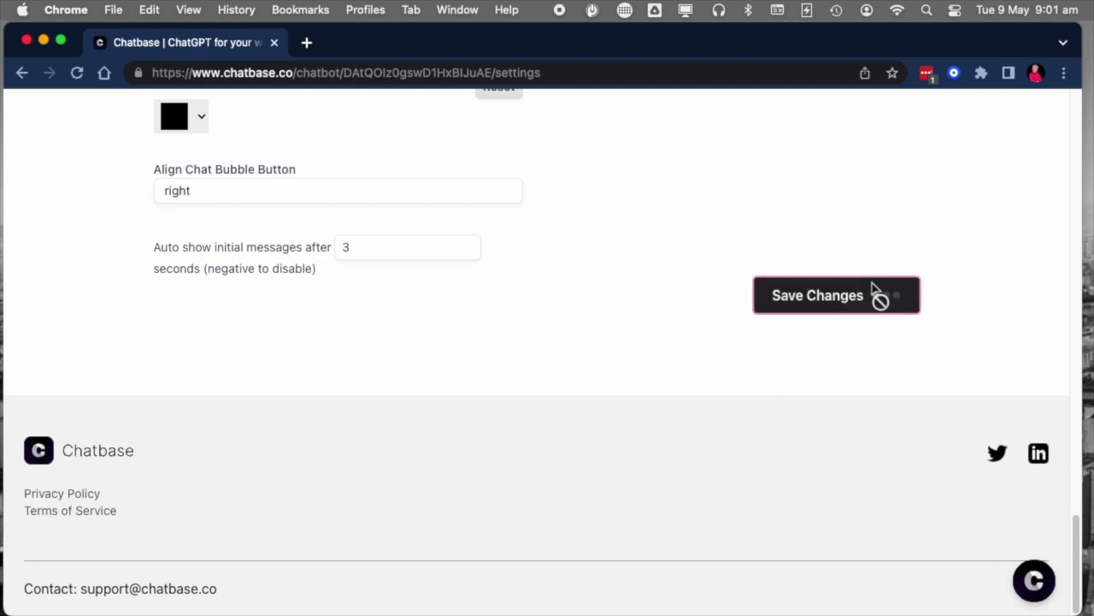
Step: Insert "Her Twitter handle is" and the contact's handle before the Twitter link in the contact-details text source, and retrain the chatbot
click(523, 328)
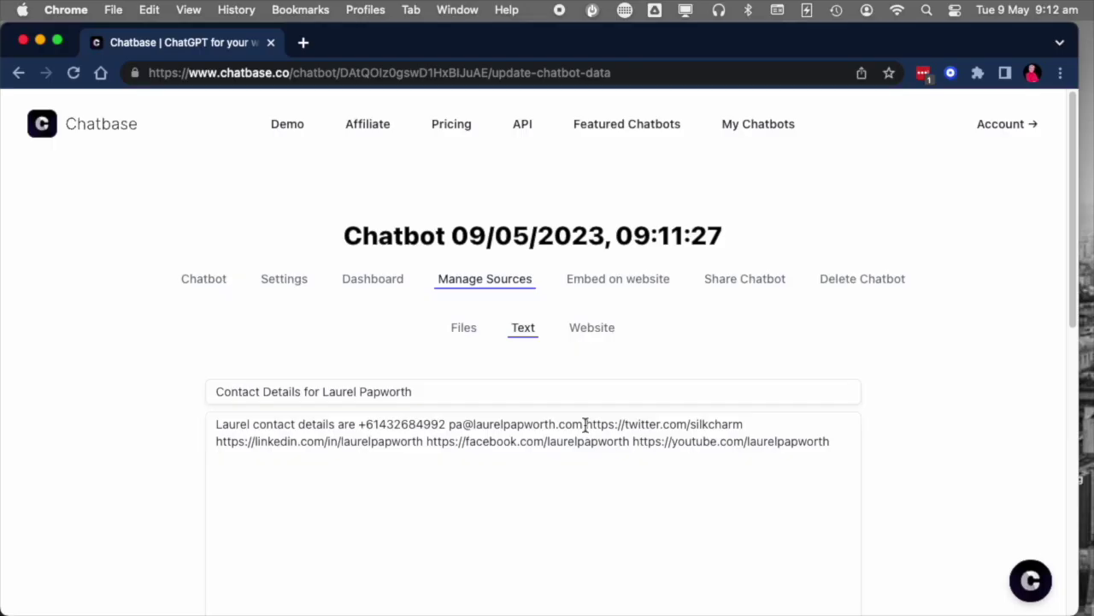
click(586, 425)
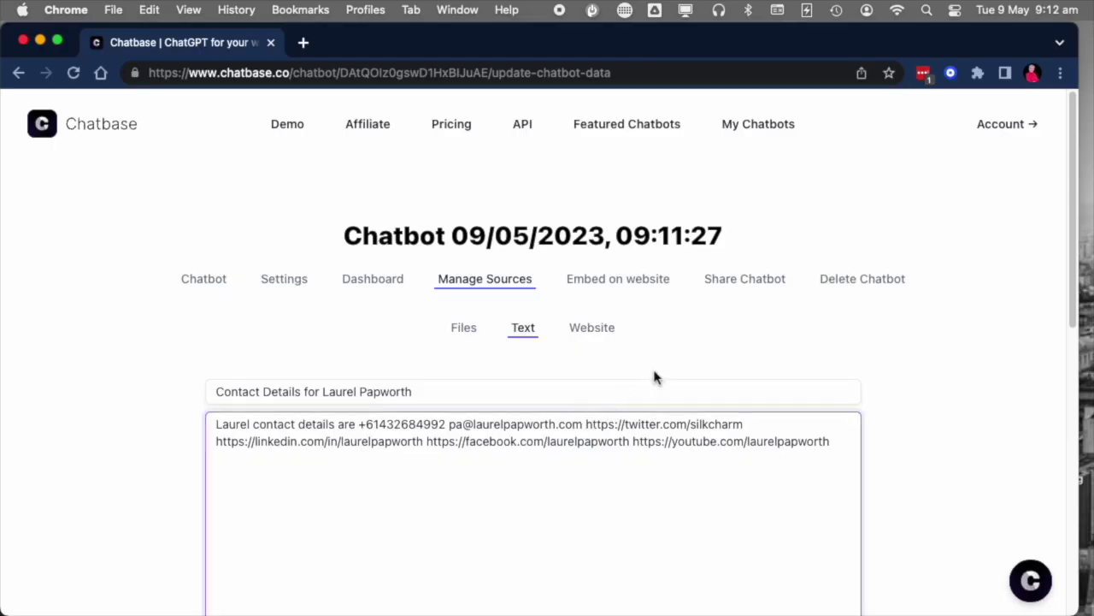
text(Her )
text(Twitter handle )
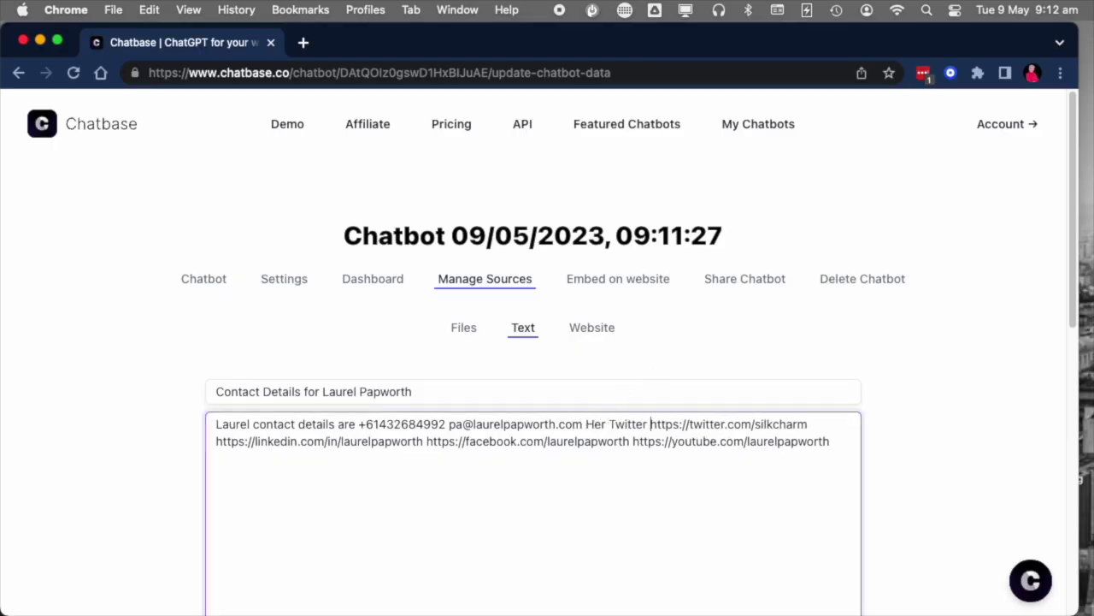
text(is @SilkCharm)
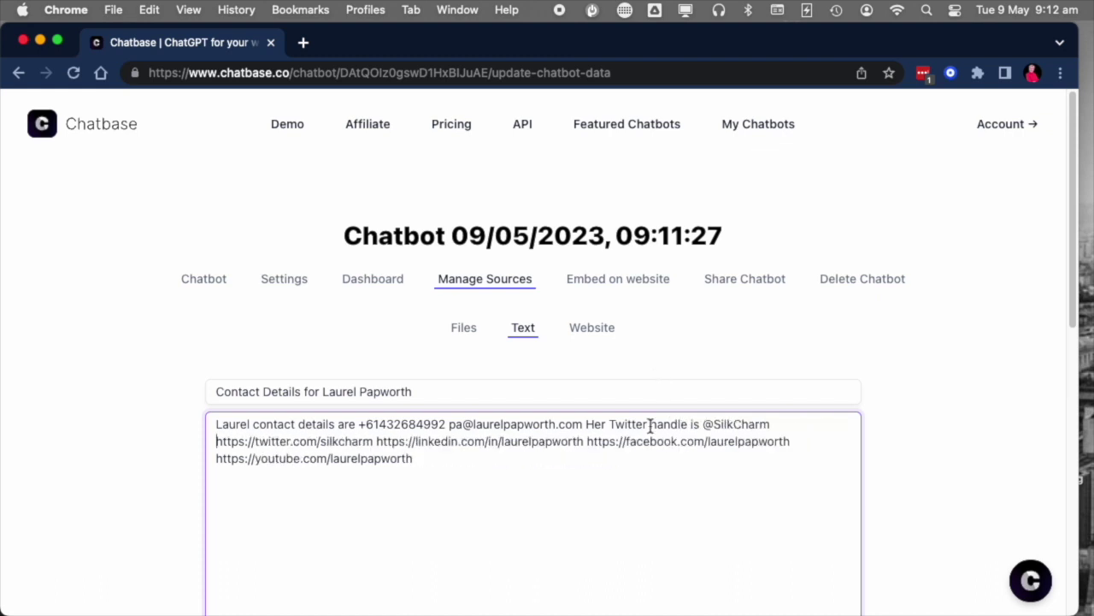
scroll(647, 427, down, 10)
click(565, 294)
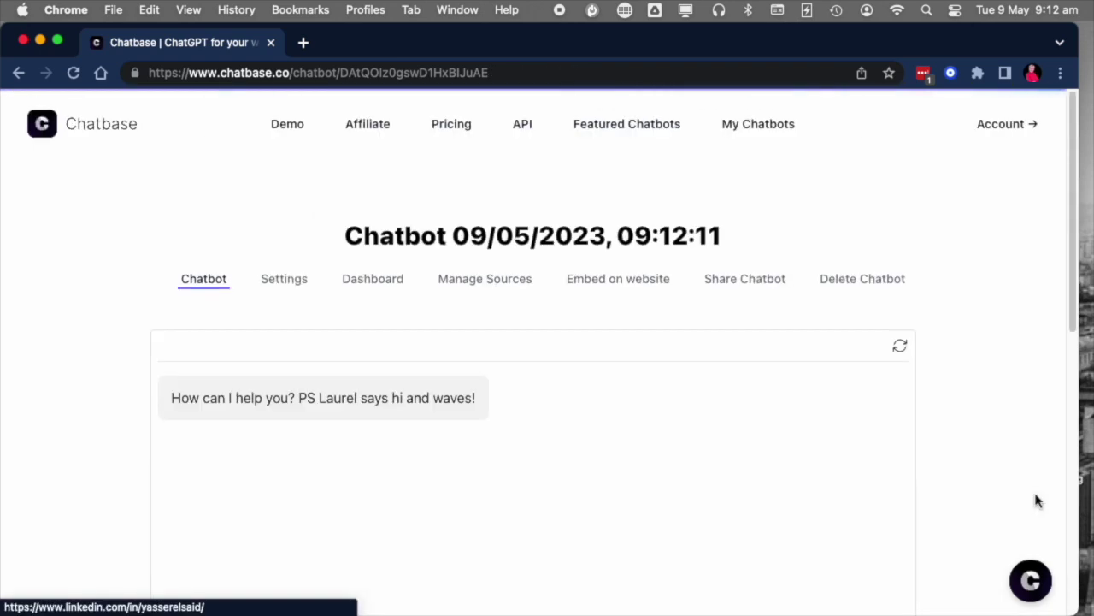
Step: Test the retrained chatbot with the suggested question about how to contact its owner, and review the reply
scroll(796, 545, down, 6)
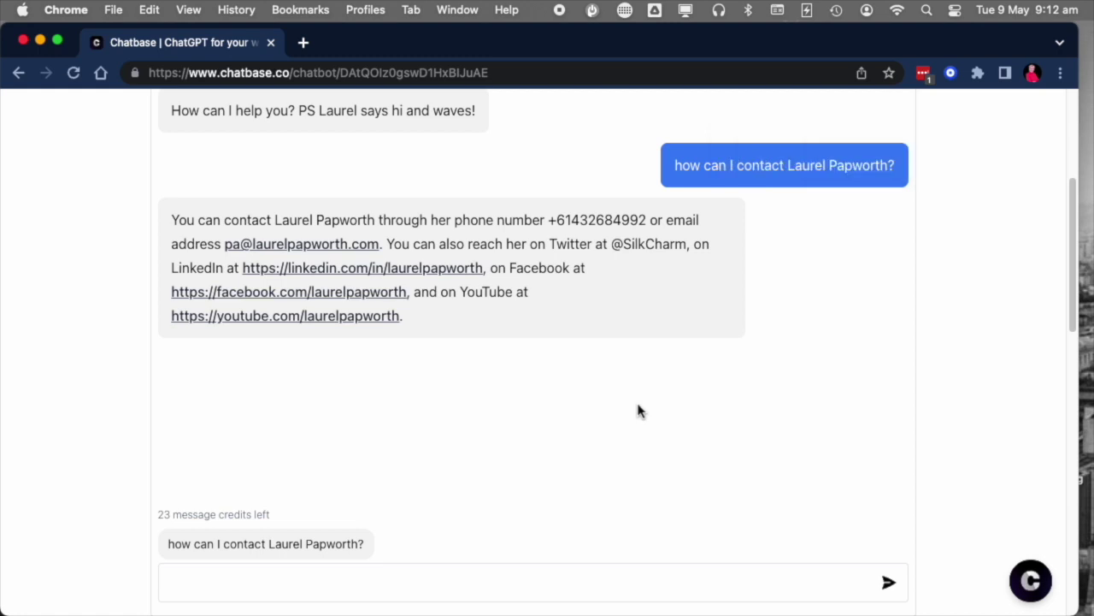
scroll(637, 411, up, 4)
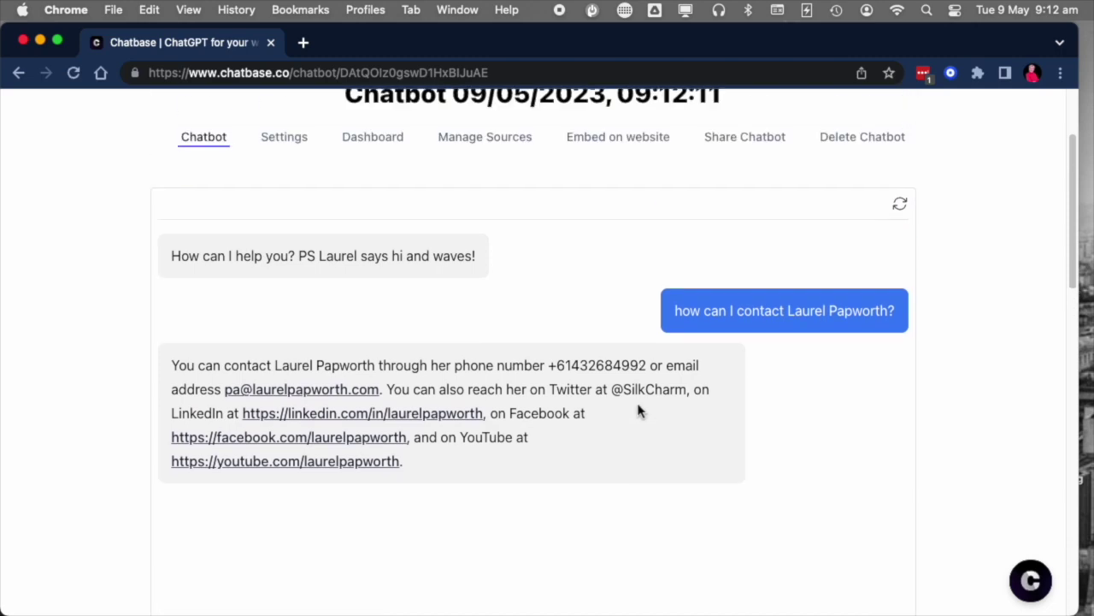
scroll(637, 412, up, 3)
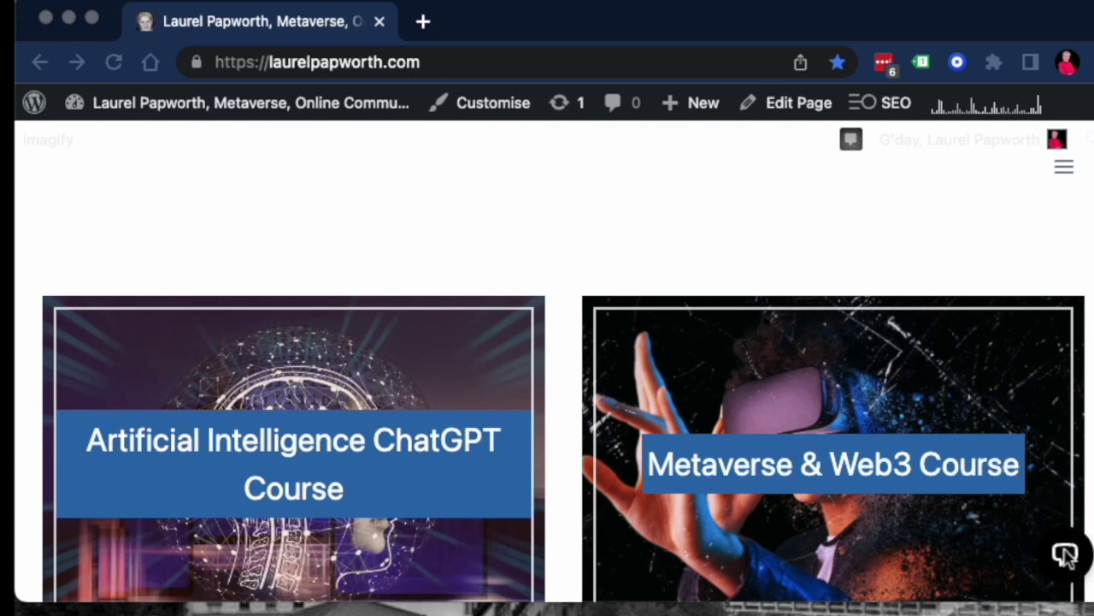
Step: Open the embedded chat bubble on the laurelpapworth.com homepage and send the suggested contact question
click(1065, 554)
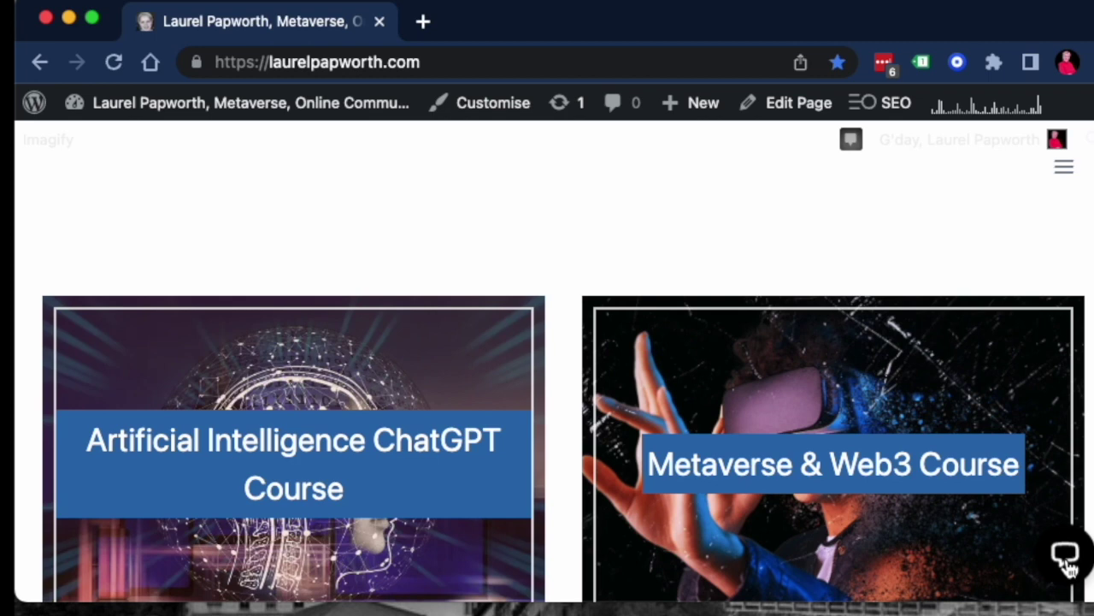
click(1065, 556)
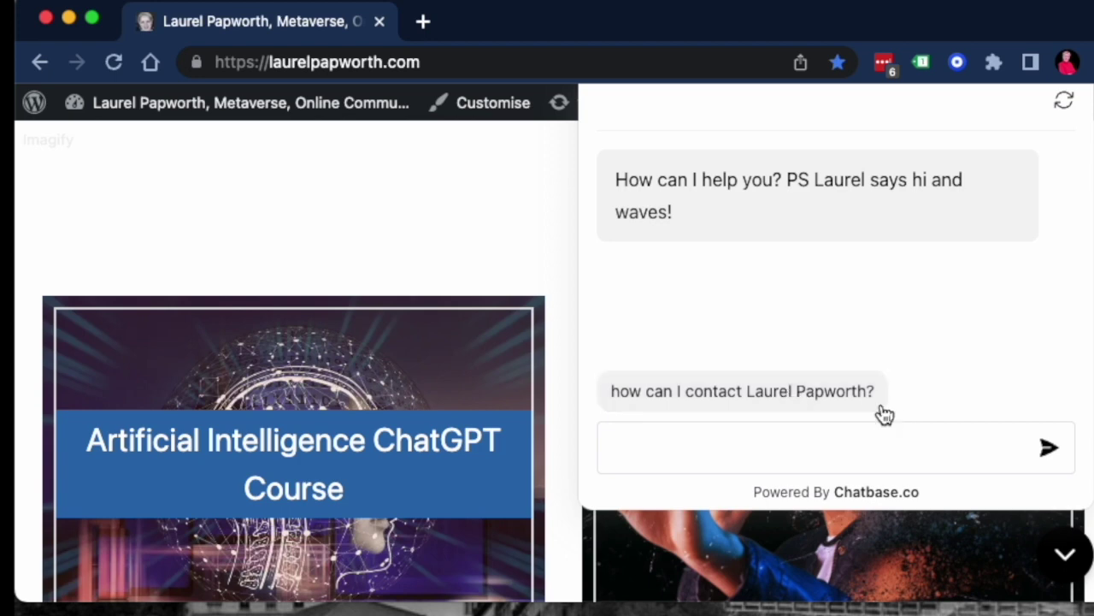
click(855, 397)
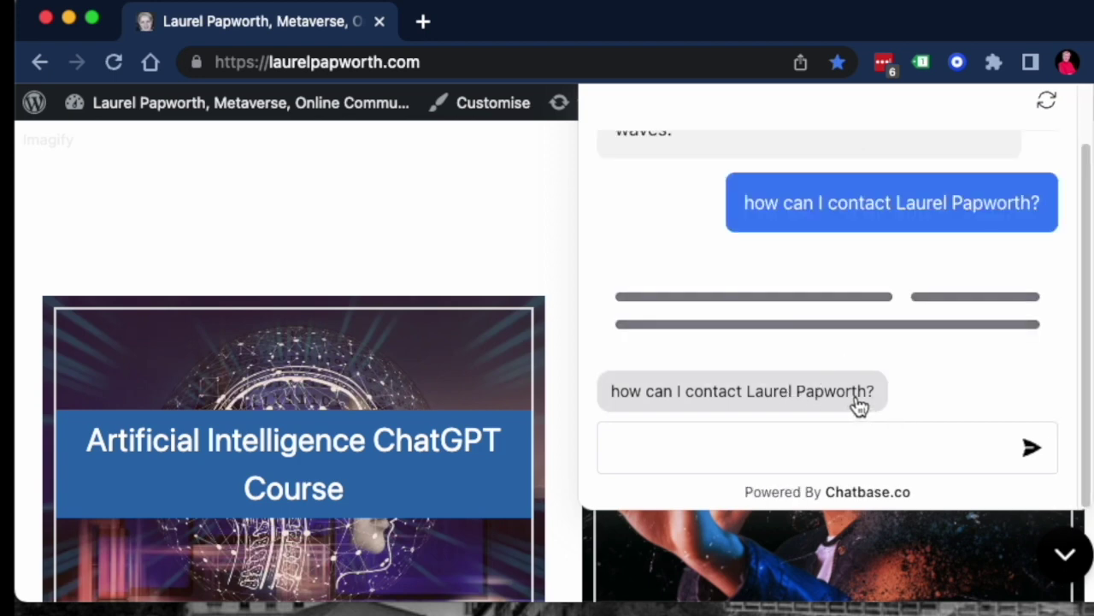